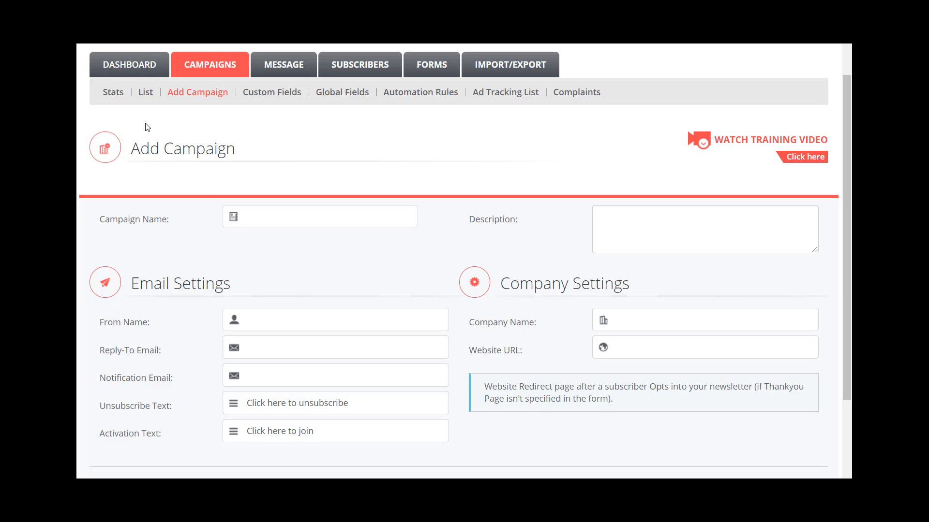
Name the new campaign "Dog Lovers".
click(317, 220)
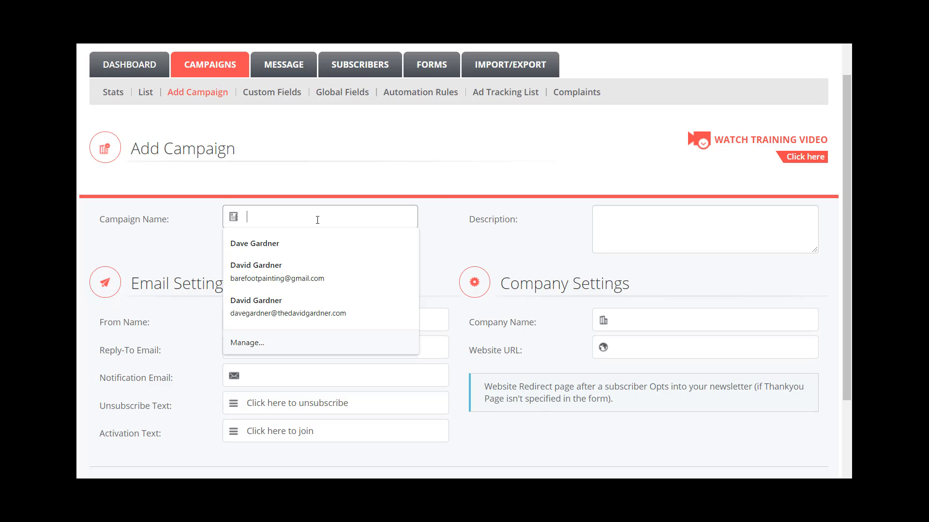
click(431, 187)
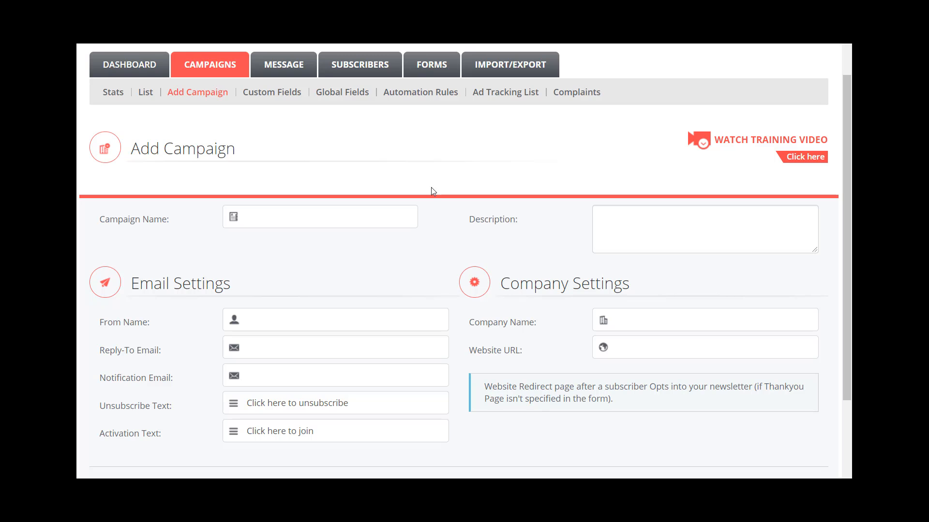
click(410, 223)
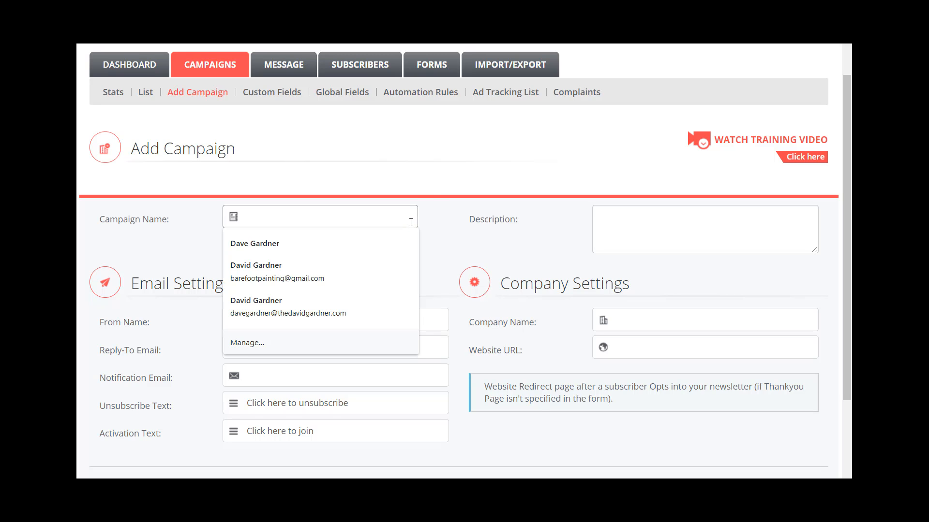
text(Do)
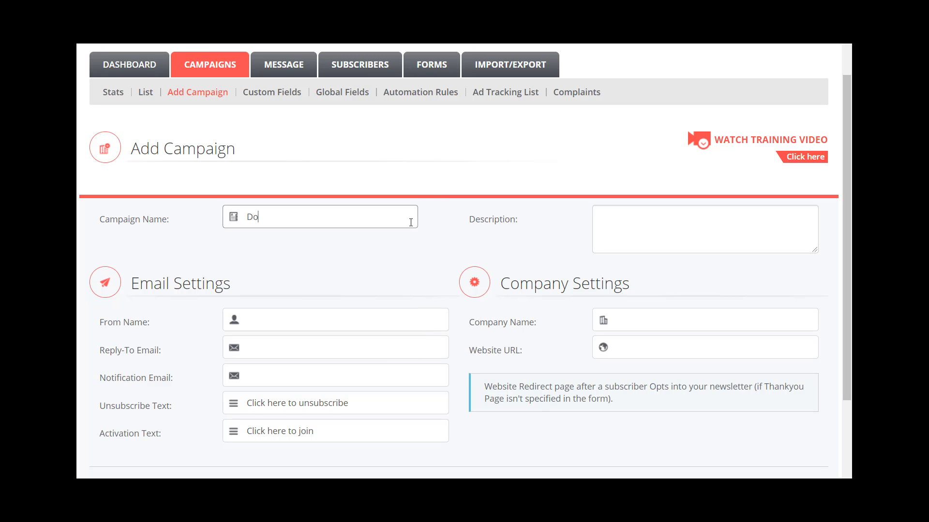
text(g Lovers)
Enter "Dog Lovers General List" as the campaign description.
click(654, 225)
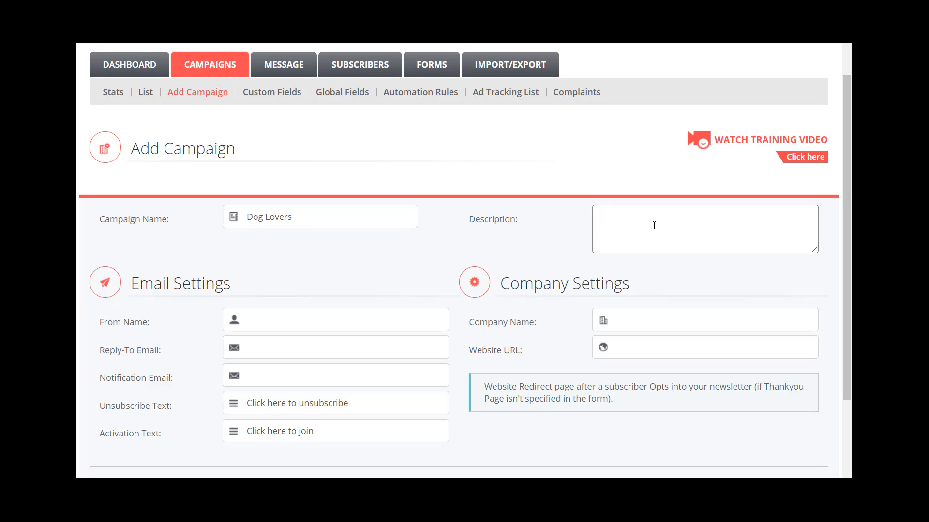
text(Dog Lovers Gener)
key(BackSpace)
key(BackSpace)
text(neral List)
Fill in the From Name in the email settings with the sender's saved name.
scroll(394, 238, down, 2)
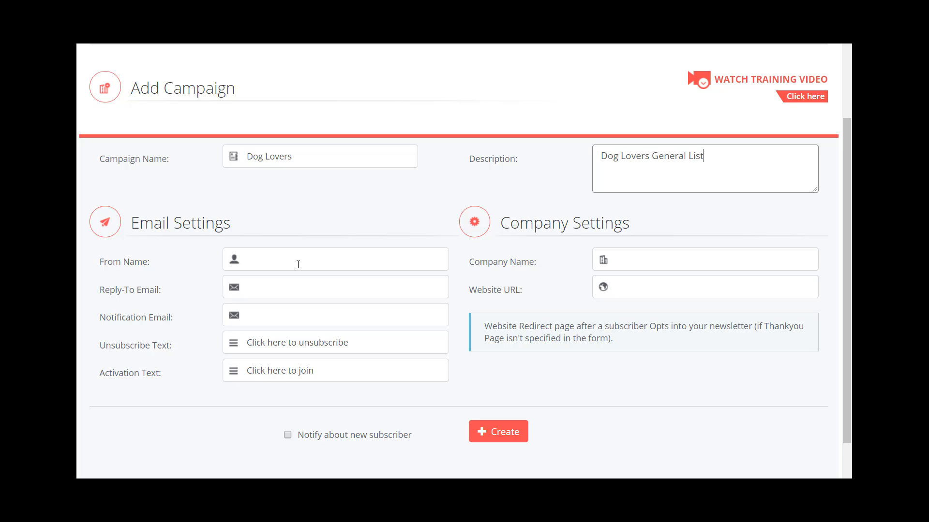
scroll(309, 249, up, 1)
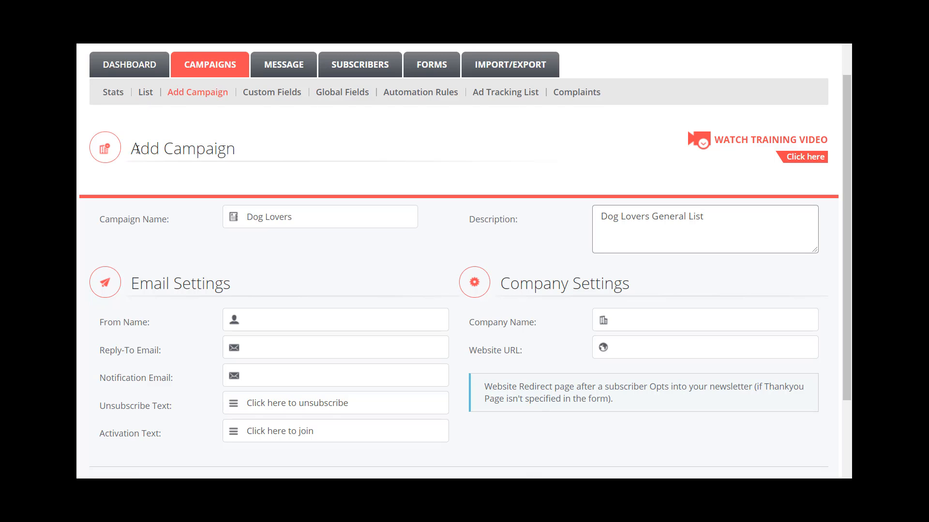
scroll(137, 149, down, 1)
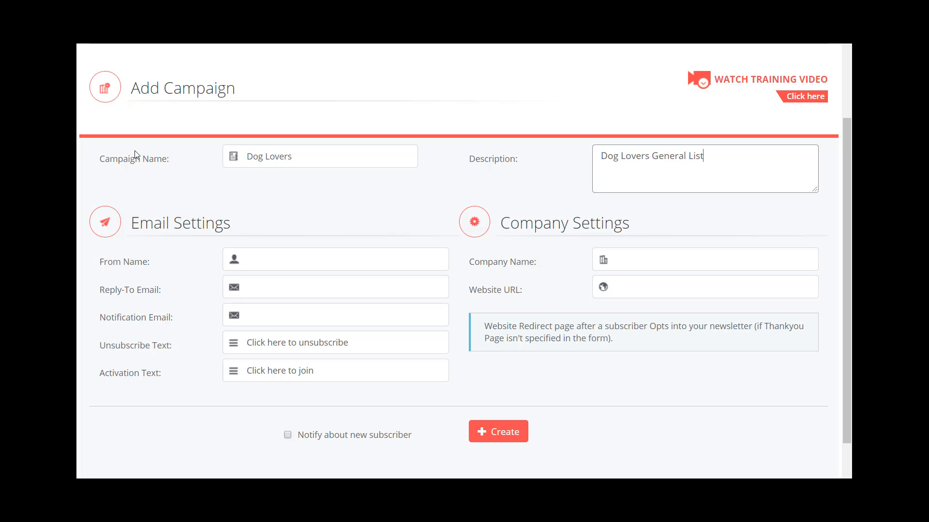
click(254, 258)
click(262, 285)
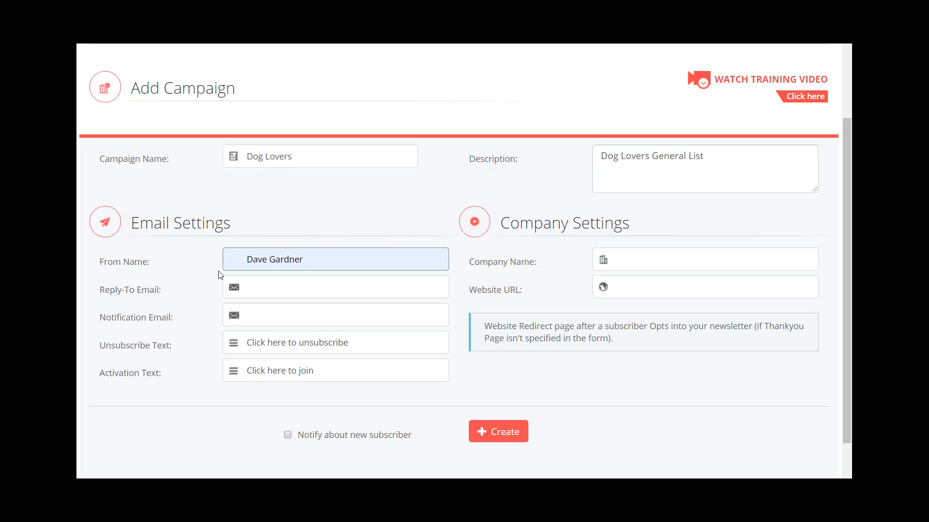
click(314, 261)
Enable notification about new subscribers and fill the reply-to and notification emails with the first saved address.
click(287, 437)
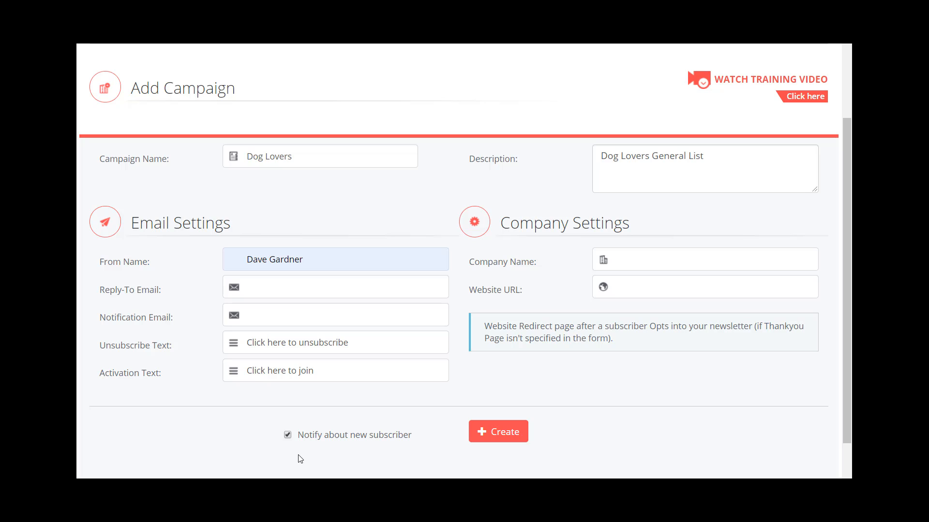
click(299, 287)
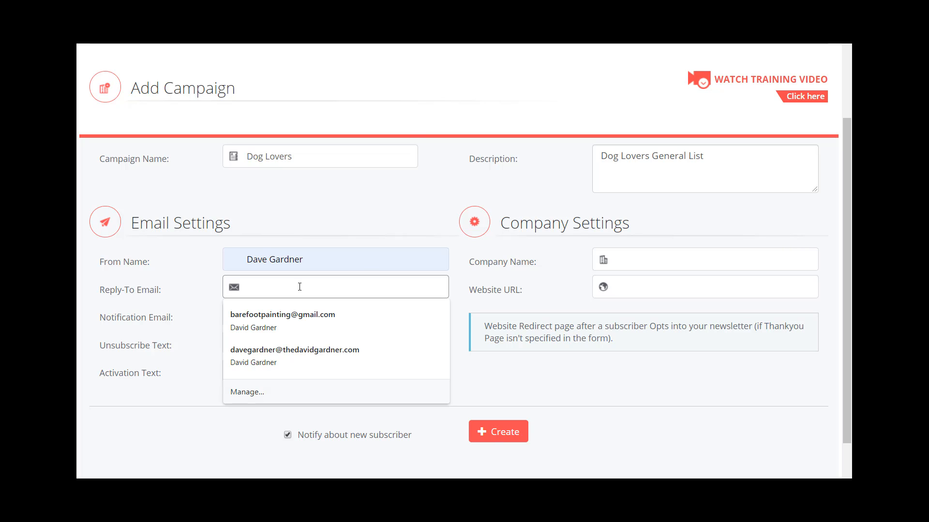
click(278, 318)
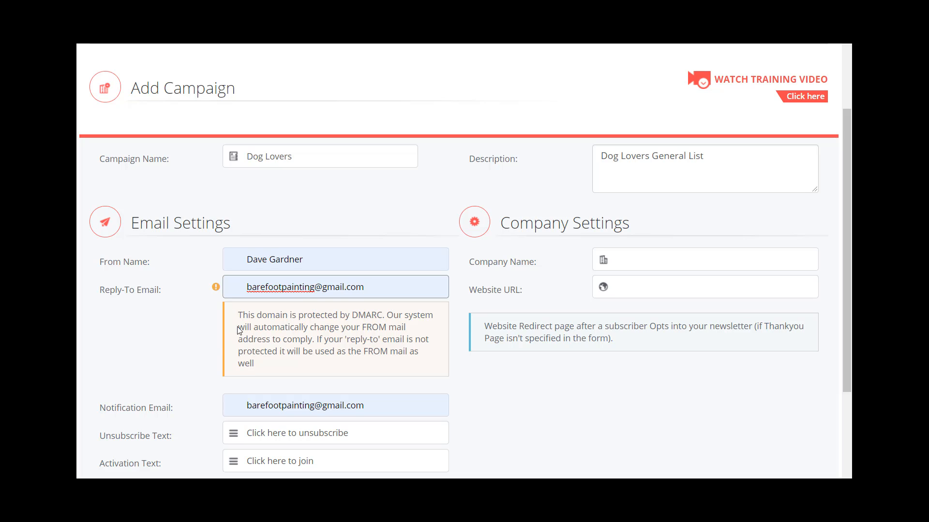
Replace the reply-to email with the saved custom-domain address, leaving the notification email as entered.
scroll(142, 331, down, 1)
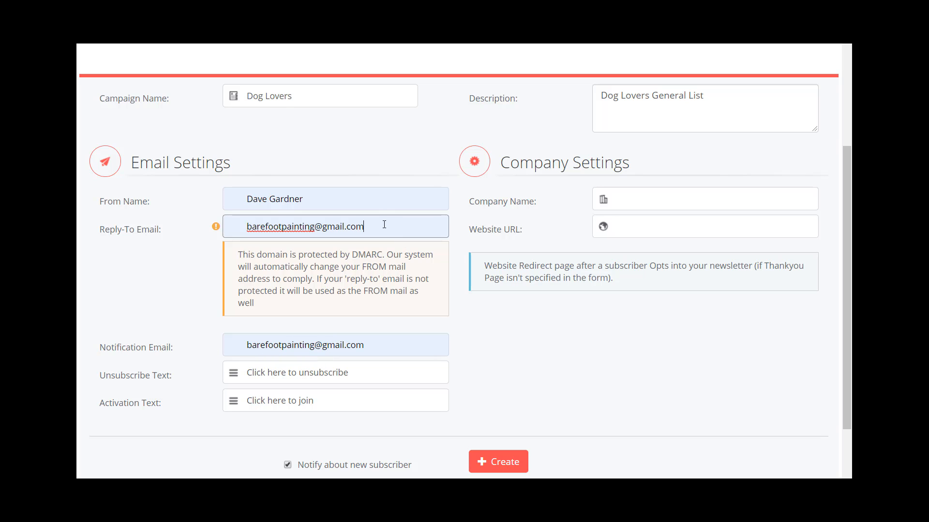
drag(385, 222, 248, 222)
text(The)
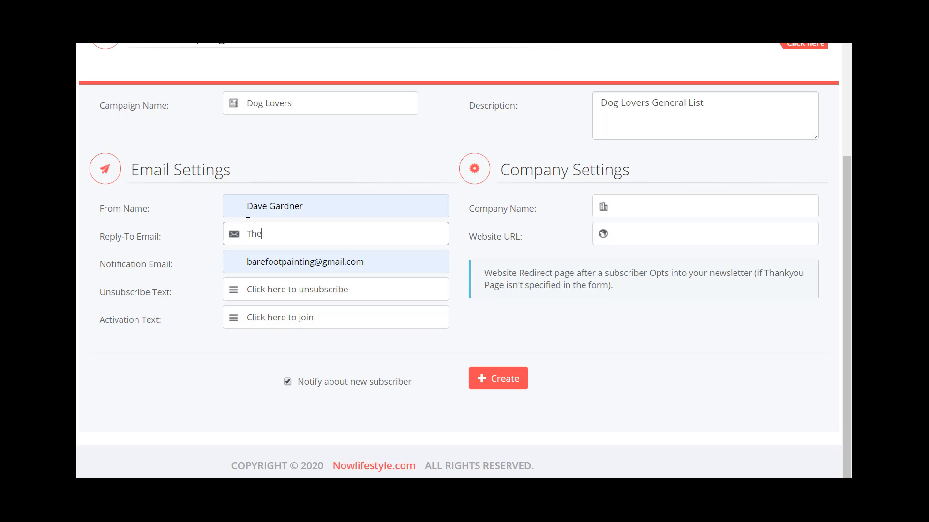
text(David)
key(BackSpace)
text(id)
key(BackSpace)
key(BackSpace)
key(BackSpace)
key(BackSpace)
key(BackSpace)
key(BackSpace)
key(BackSpace)
key(BackSpace)
text(DaveGard)
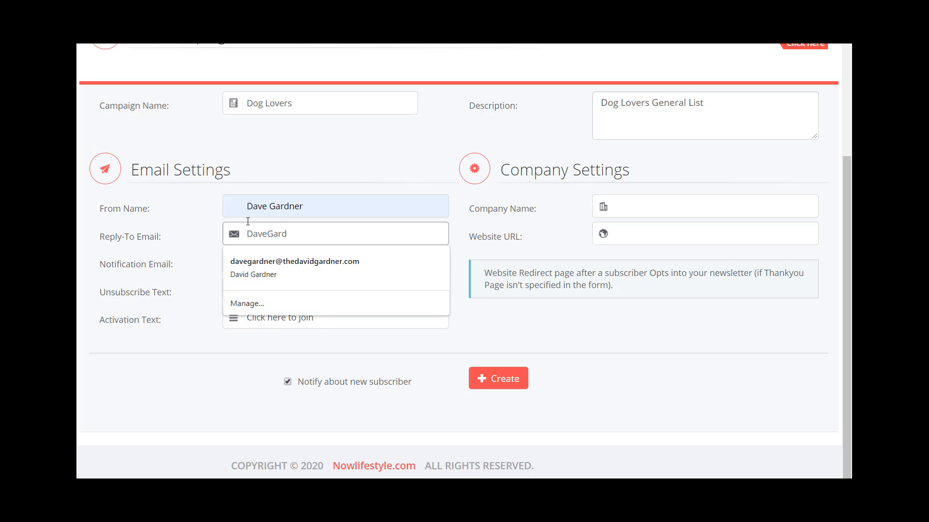
click(265, 261)
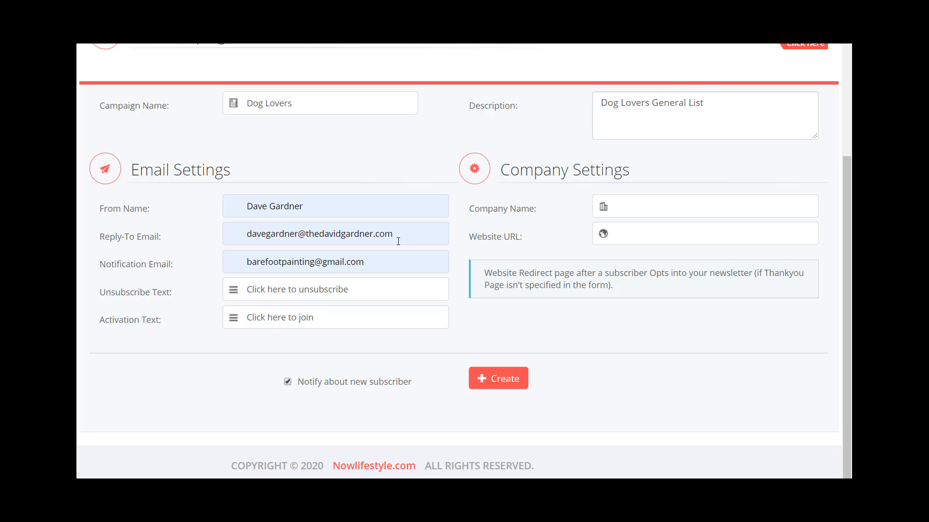
Highlight the domain part of the reply-to email address.
scroll(398, 241, up, 1)
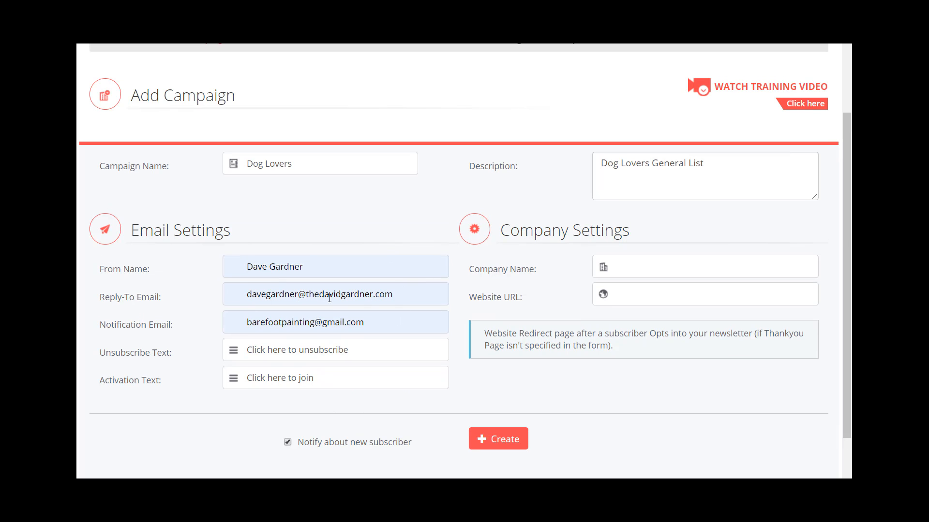
drag(307, 294, 401, 290)
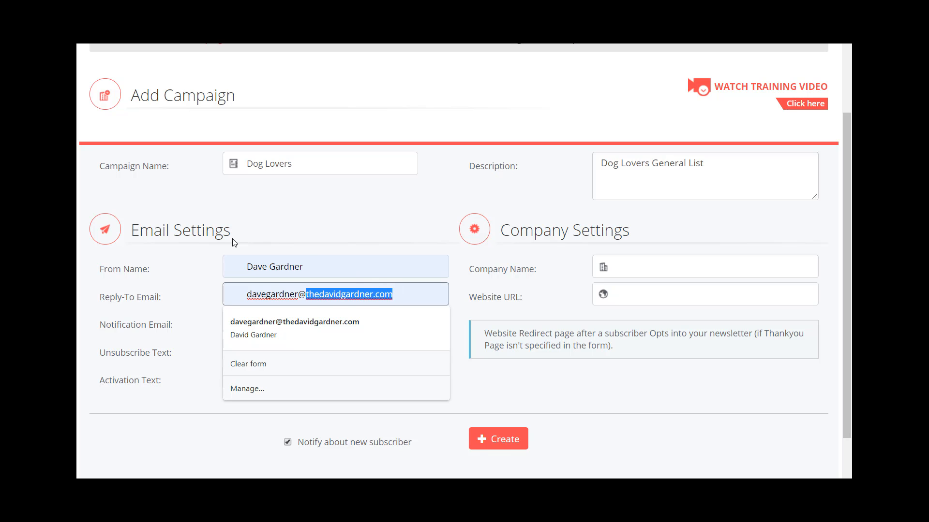
key(Down)
key(Return)
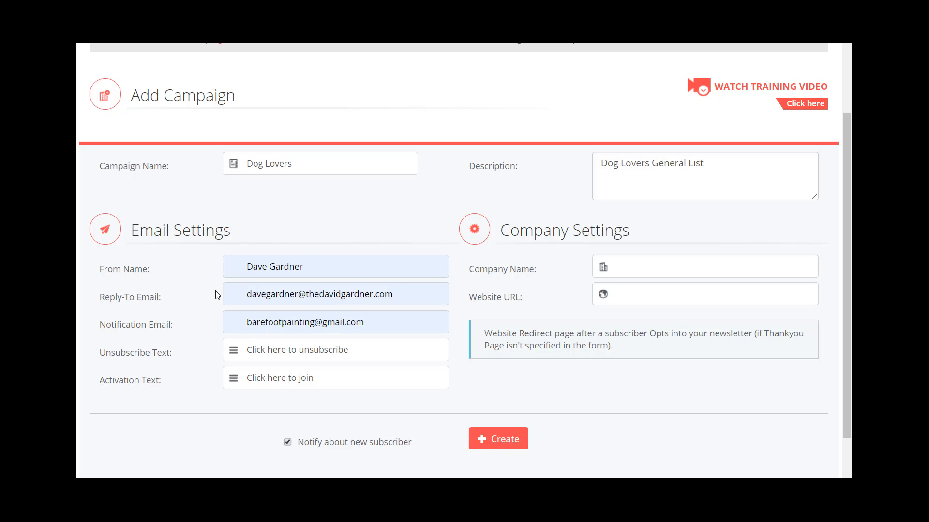
Set the company name to "Dog Lovers" in the company settings.
scroll(210, 296, down, 2)
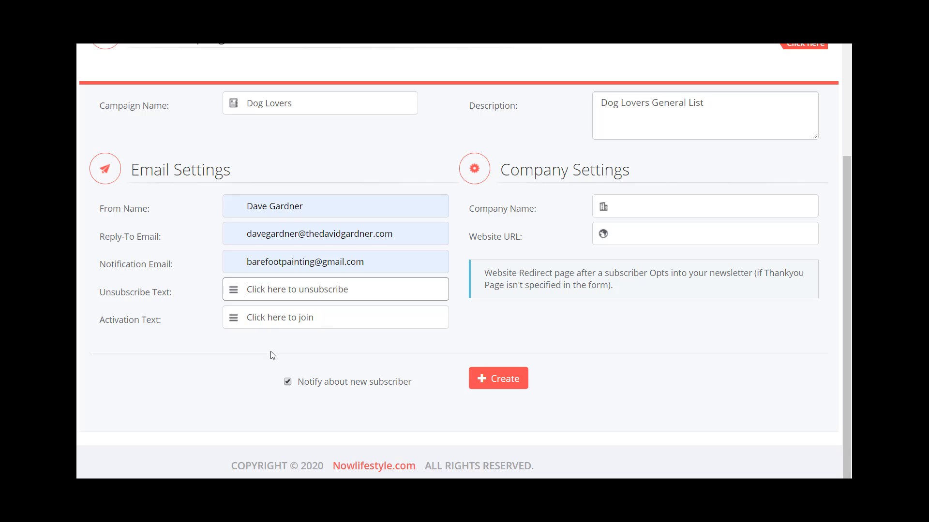
scroll(181, 363, up, 3)
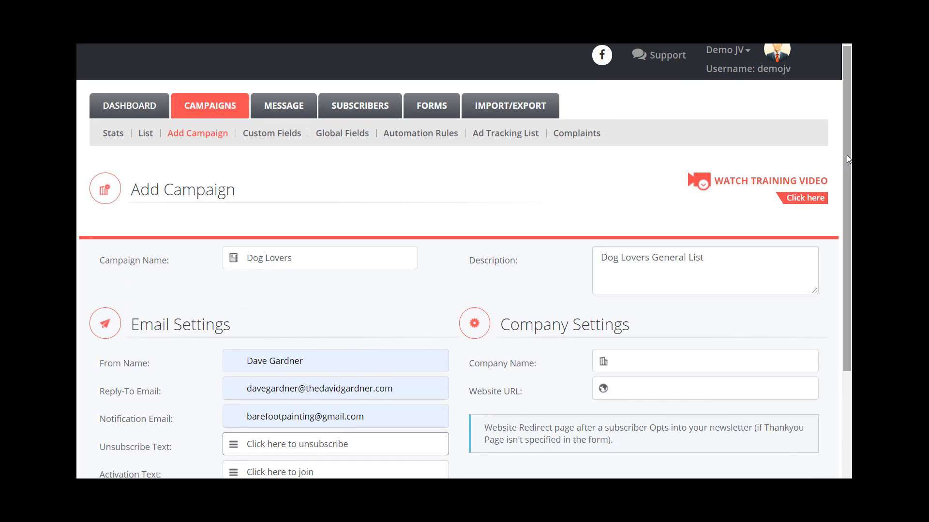
drag(847, 155, 842, 184)
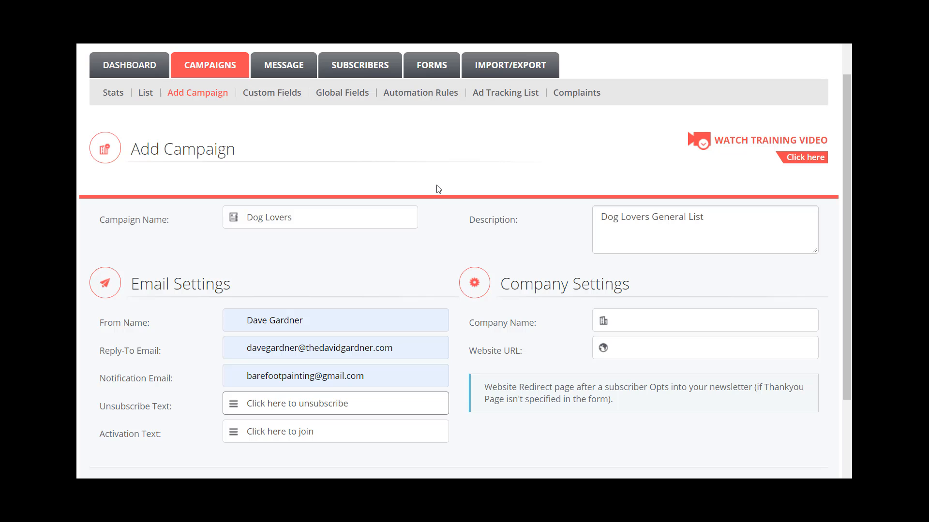
drag(844, 194, 842, 208)
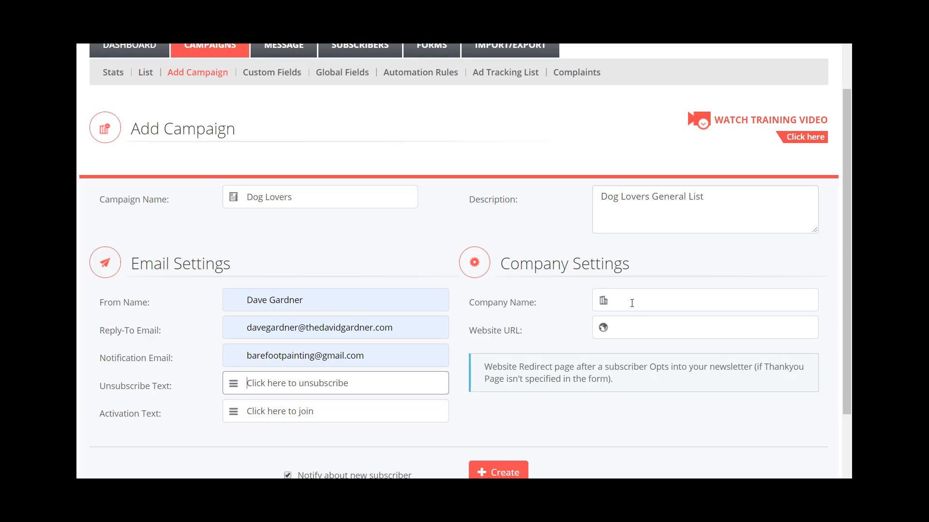
click(632, 303)
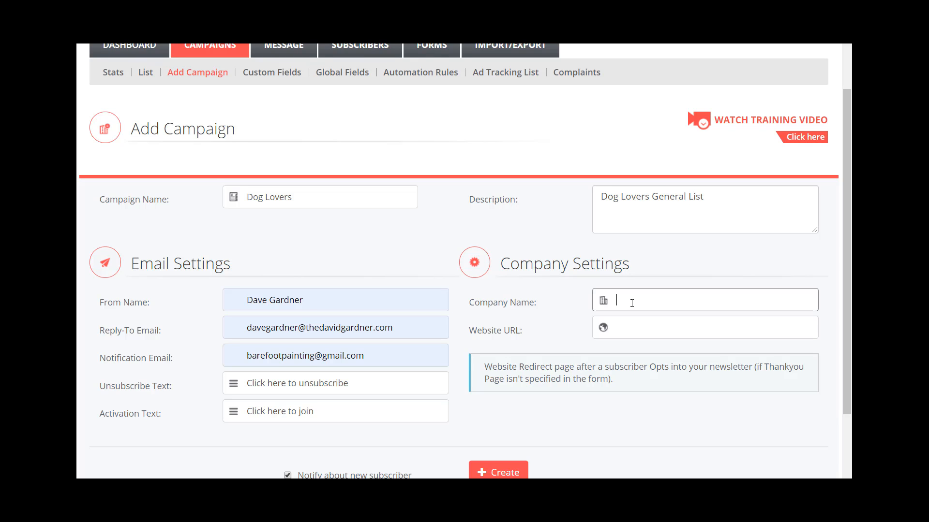
text(Dog Lovers)
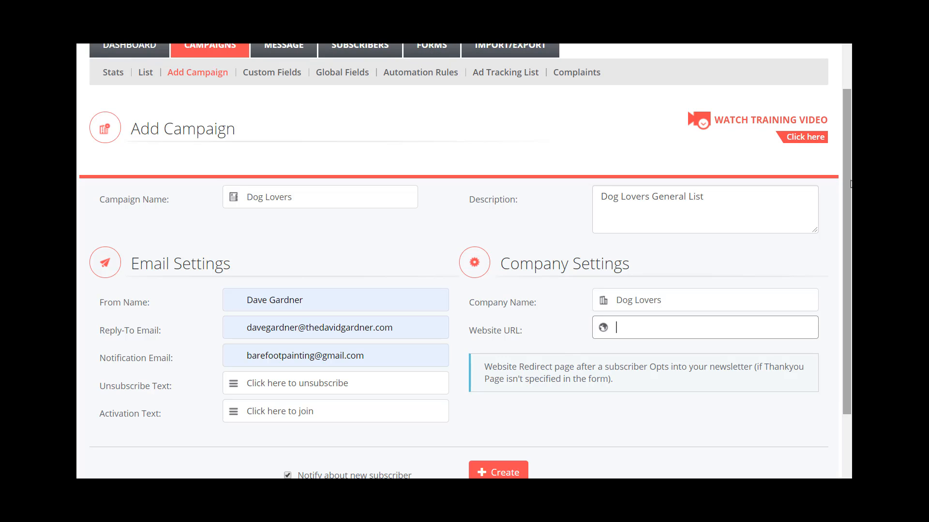
drag(847, 180, 846, 175)
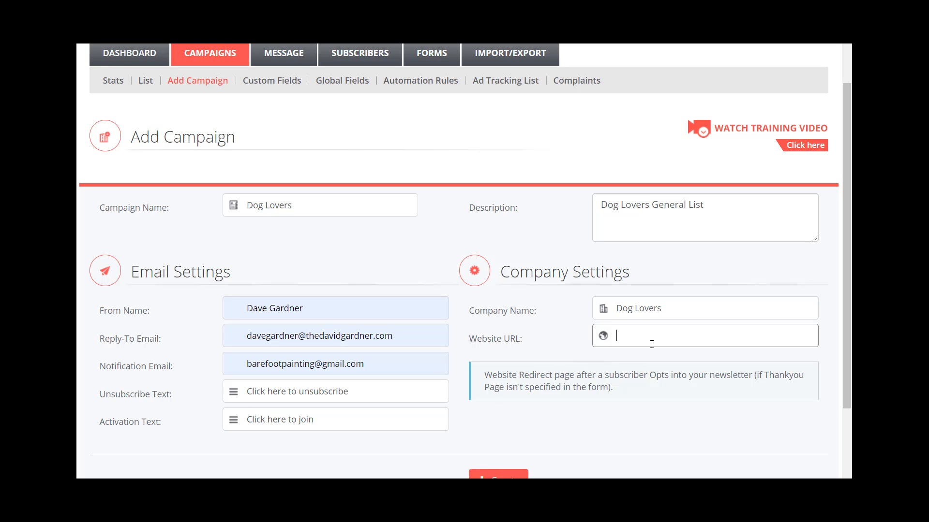
text(http://DogLovers.com/ThankYouR)
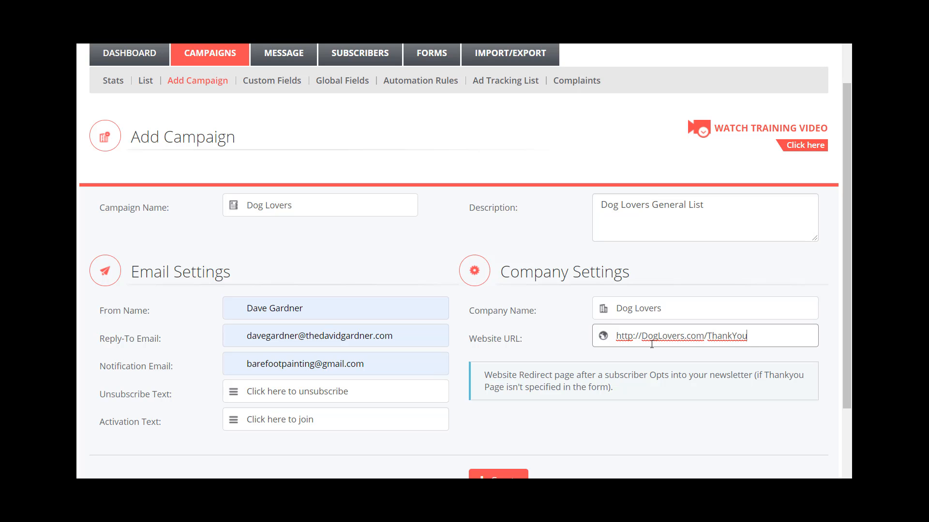
text(edirec)
key(BackSpace)
key(BackSpace)
key(BackSpace)
key(BackSpace)
text(port)
Create the Dog Lovers campaign and dismiss the notification on the campaign list.
scroll(651, 345, down, 1)
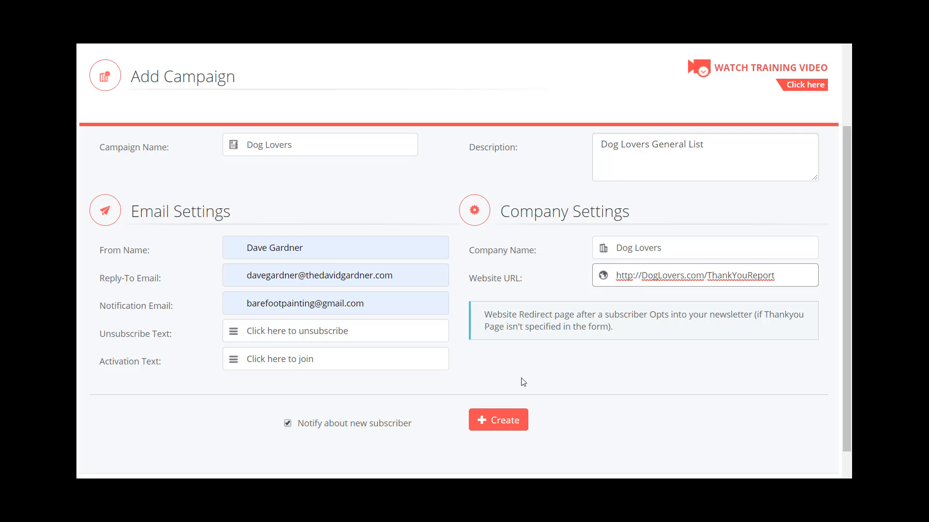
click(499, 424)
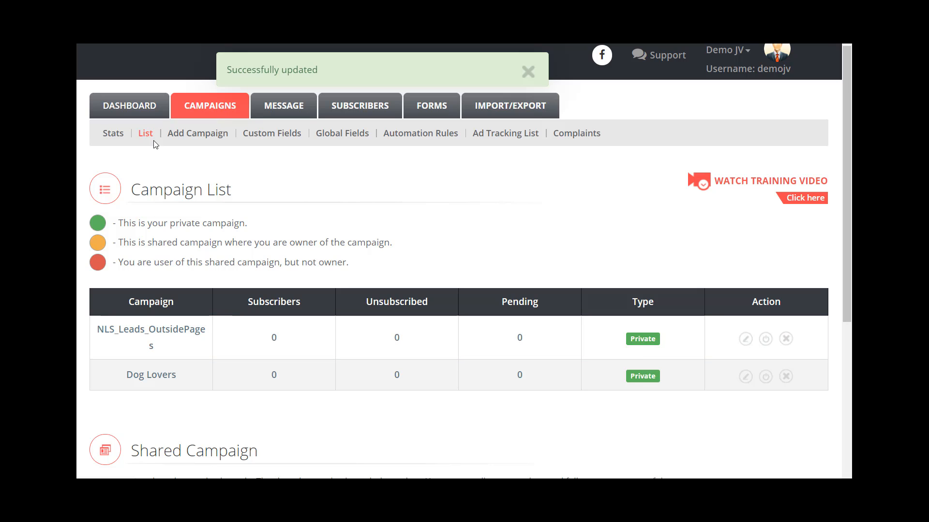
scroll(166, 359, down, 4)
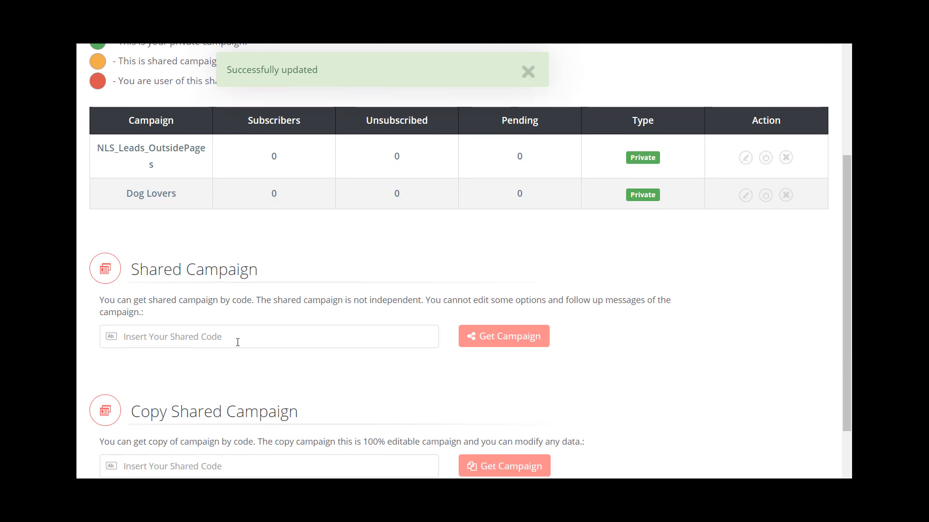
scroll(238, 343, up, 4)
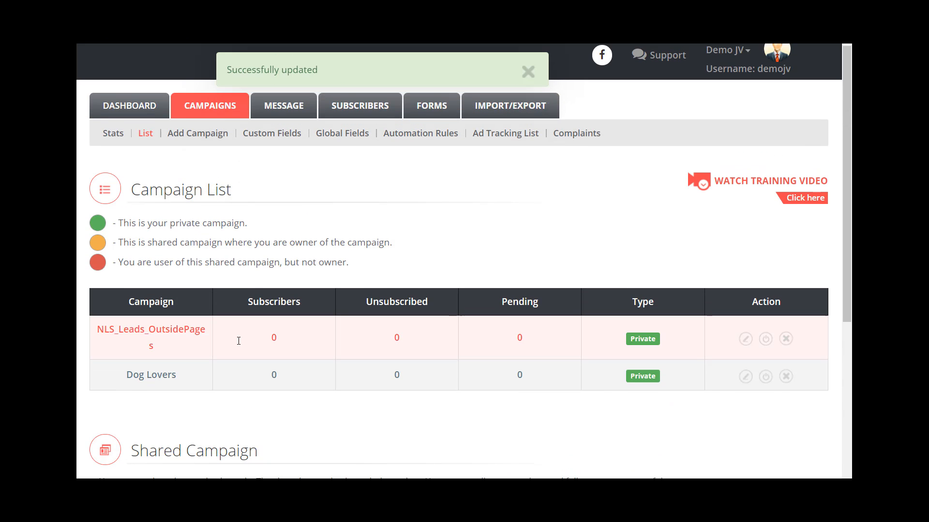
click(528, 74)
Open the NLS_Leads_OutsidePages campaign for editing and review its main, email, company and sharing settings.
scroll(549, 184, down, 1)
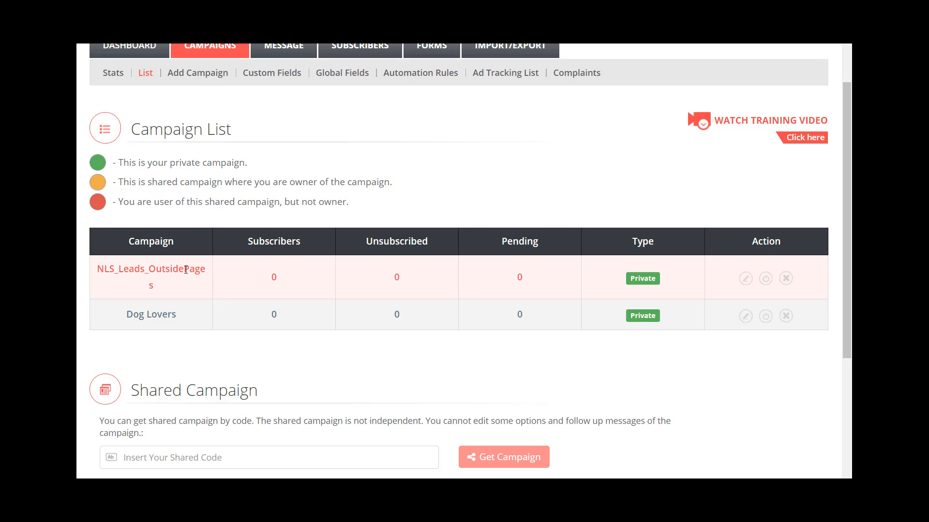
click(744, 279)
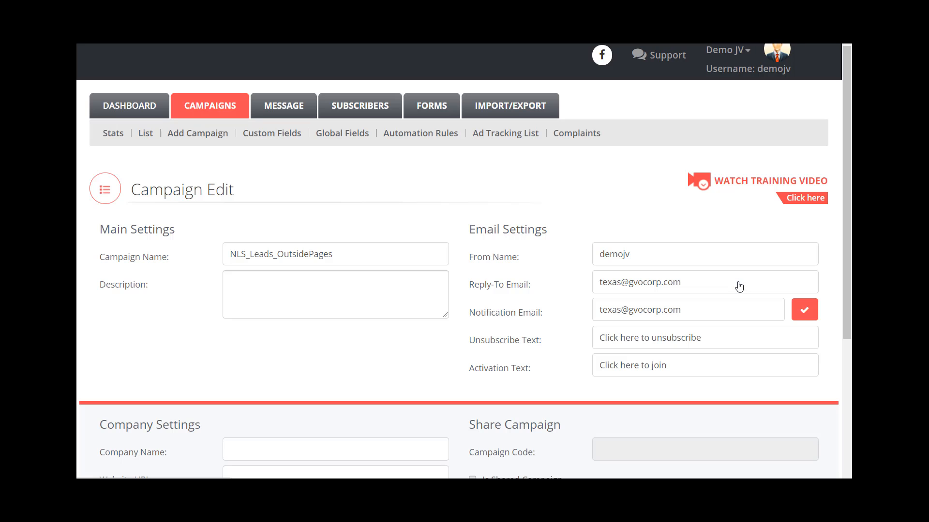
scroll(740, 286, down, 1)
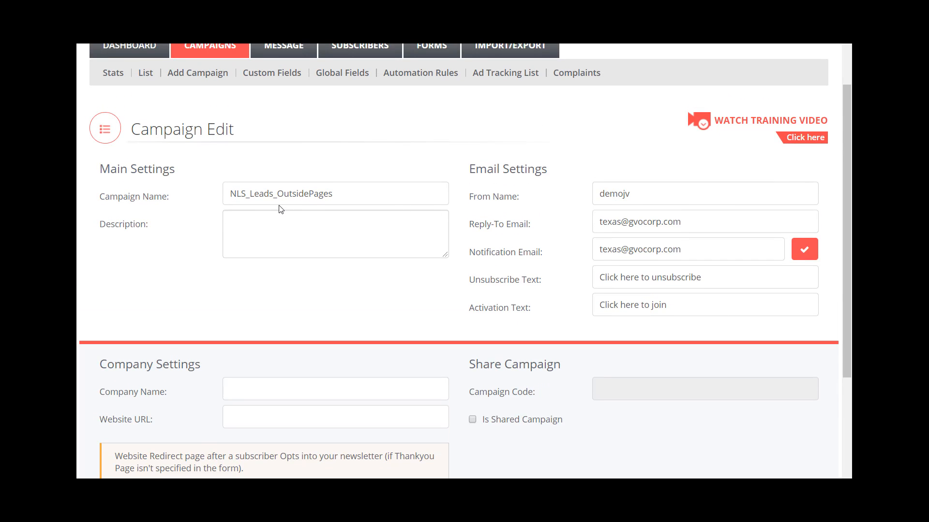
scroll(335, 228, down, 2)
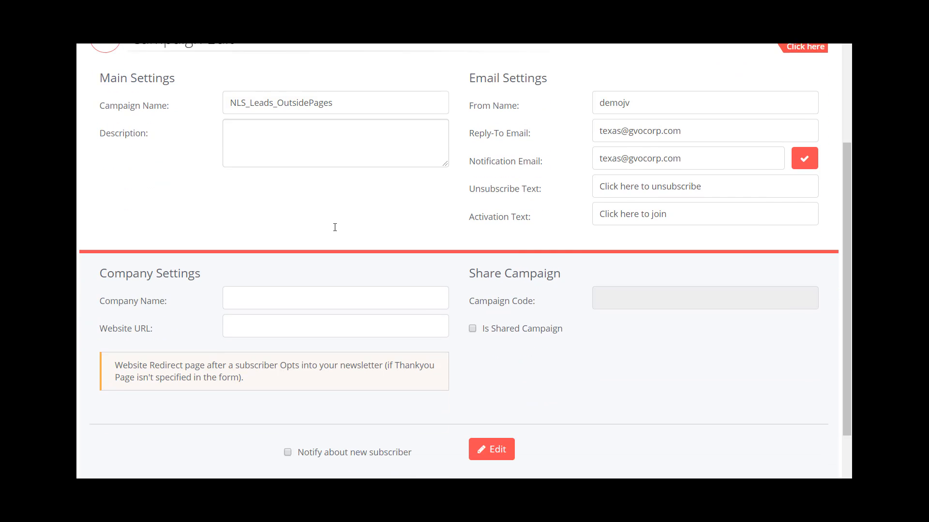
Replace the campaign's From Name with the sender's full name and its Reply-To Email with the sender's own email address.
scroll(407, 225, up, 2)
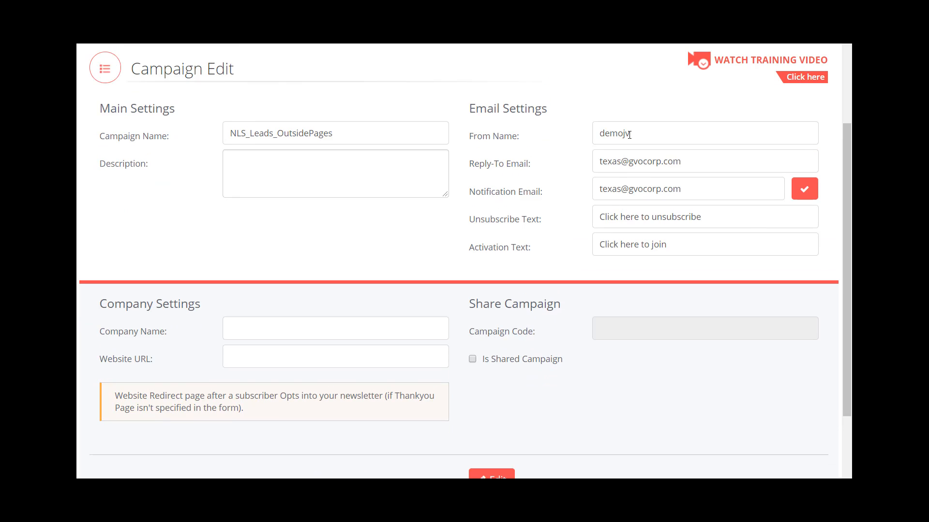
drag(676, 140, 549, 135)
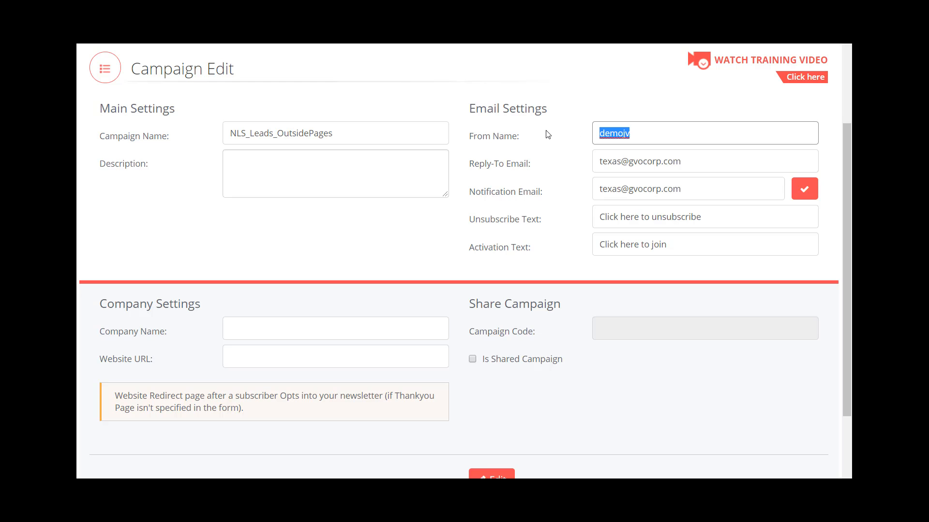
text(Dave)
key(Down)
key(Tab)
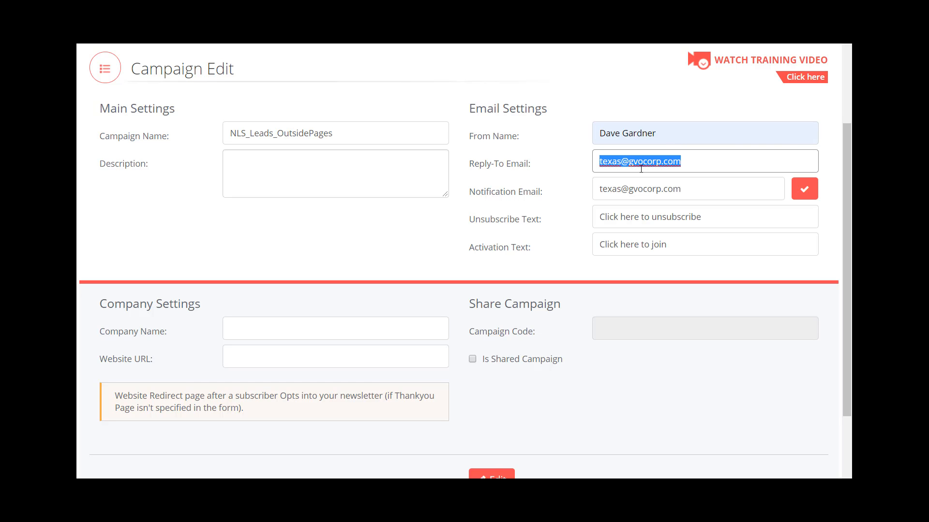
text(Dave)
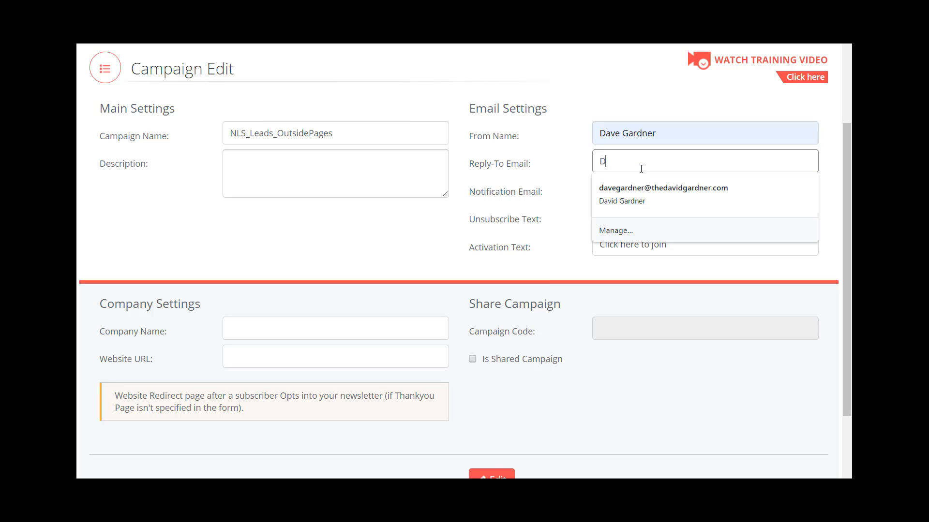
click(649, 188)
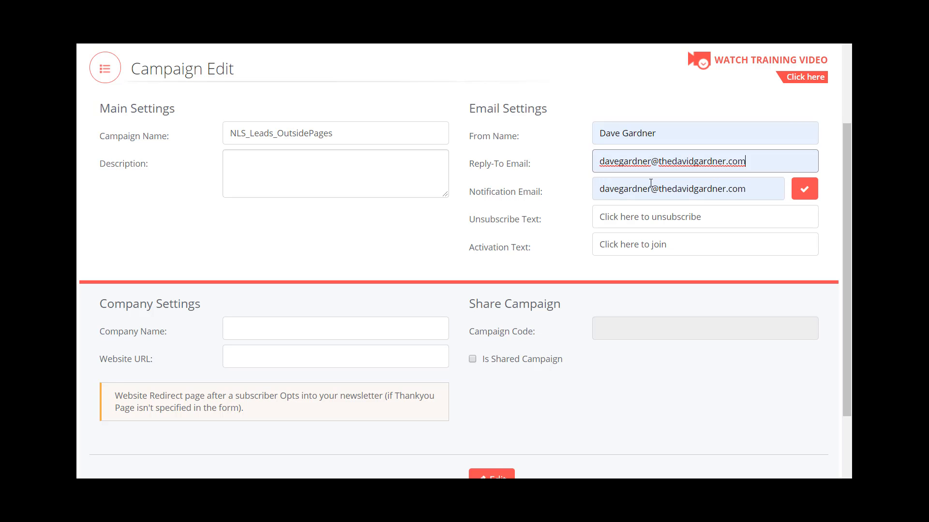
Replace the Notification Email in the campaign's email settings with the sender's alternative email address.
click(648, 192)
drag(749, 192, 596, 197)
text(bare)
key(Down)
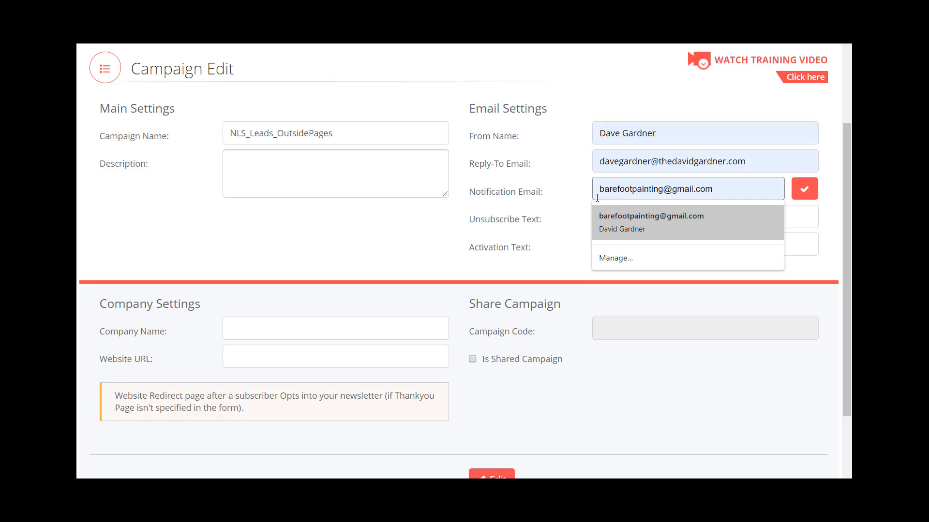
click(611, 217)
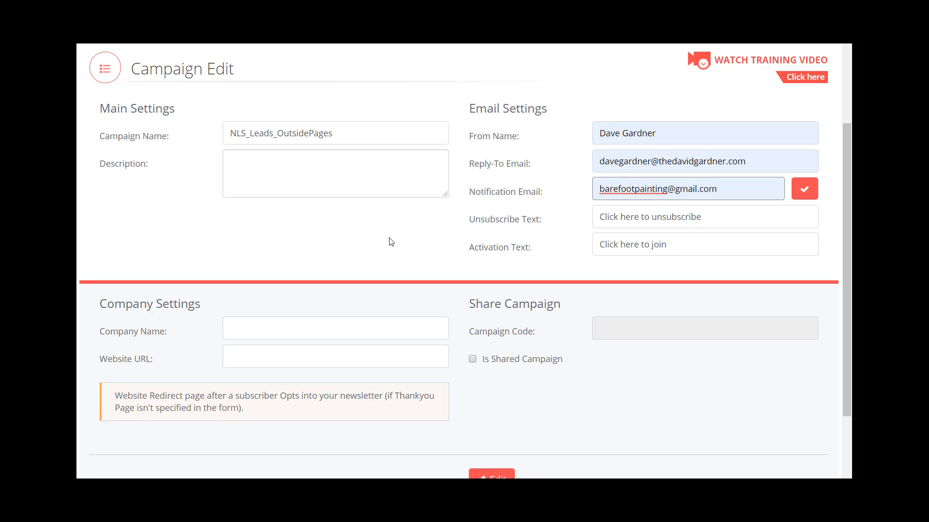
scroll(554, 155, up, 1)
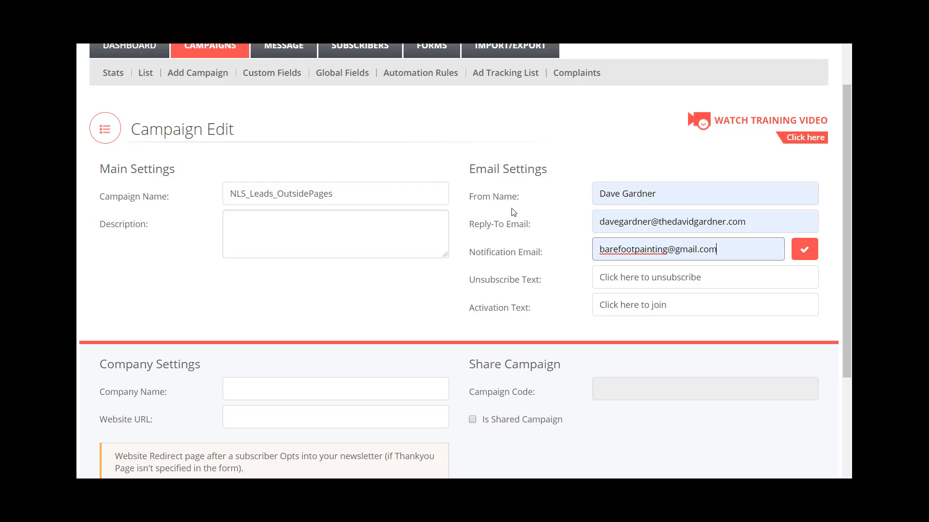
scroll(503, 210, down, 1)
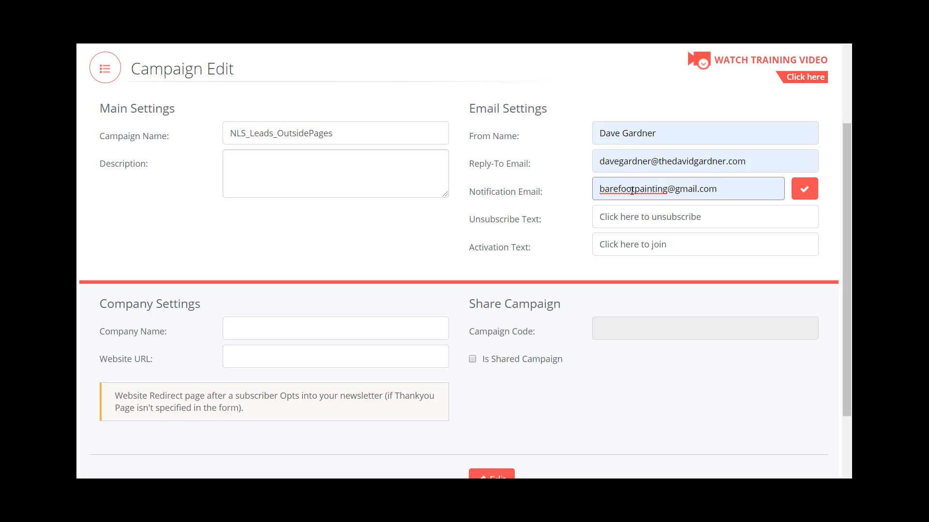
Turn on notification about new subscribers, save the edited campaign and dismiss the update notice.
scroll(538, 298, down, 1)
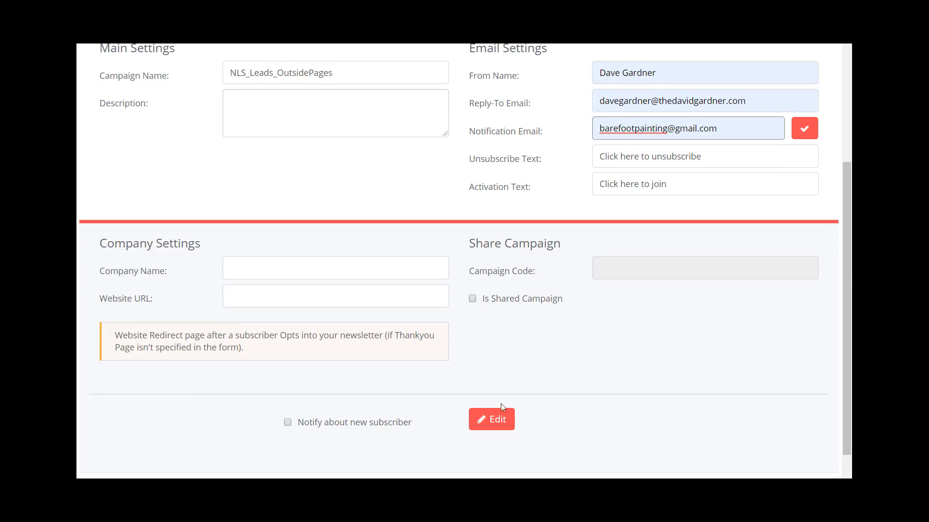
click(287, 423)
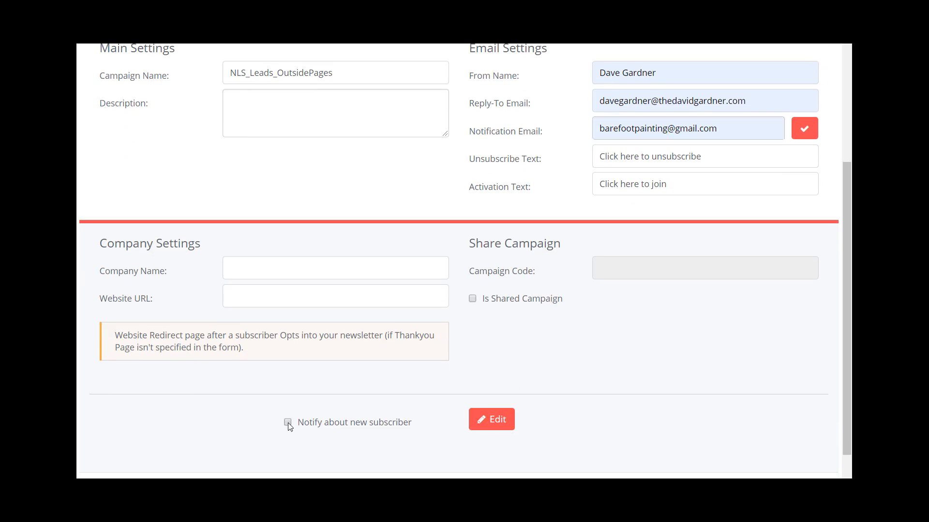
click(481, 419)
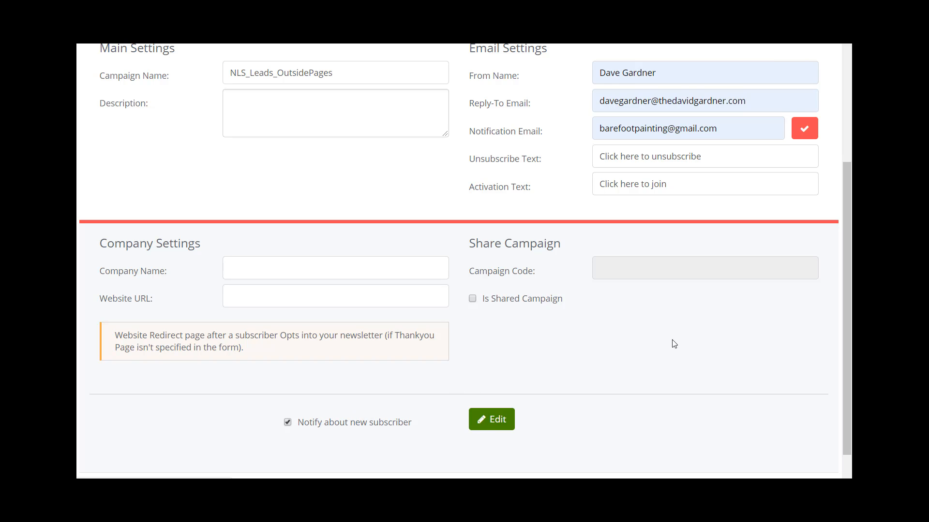
scroll(665, 389, up, 2)
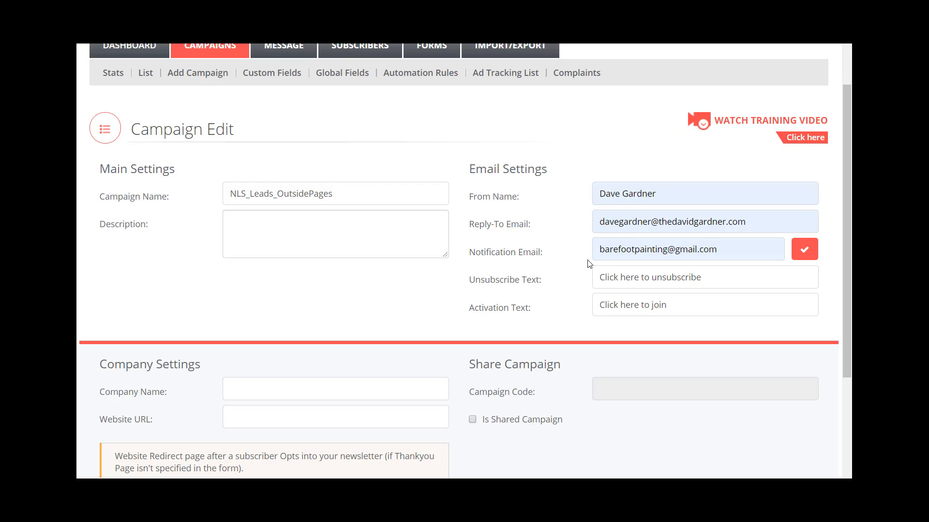
scroll(603, 225, up, 1)
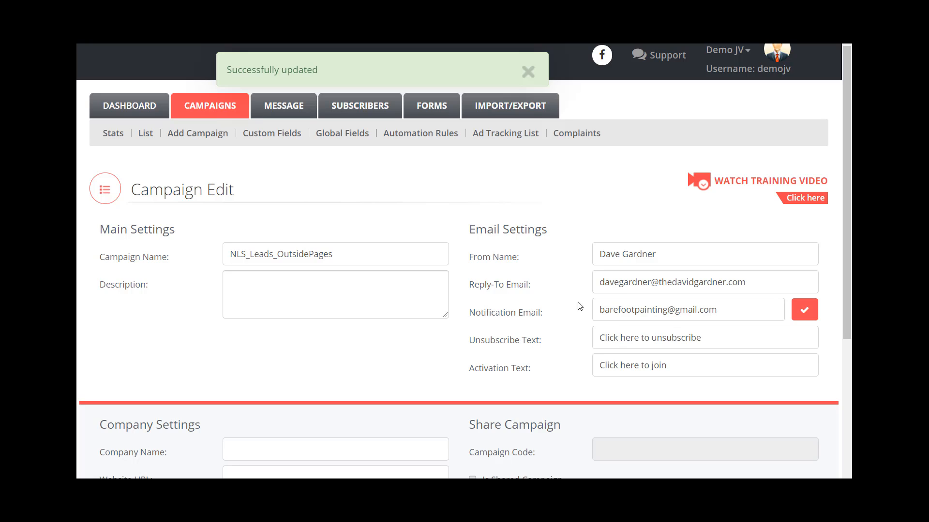
drag(844, 196, 840, 211)
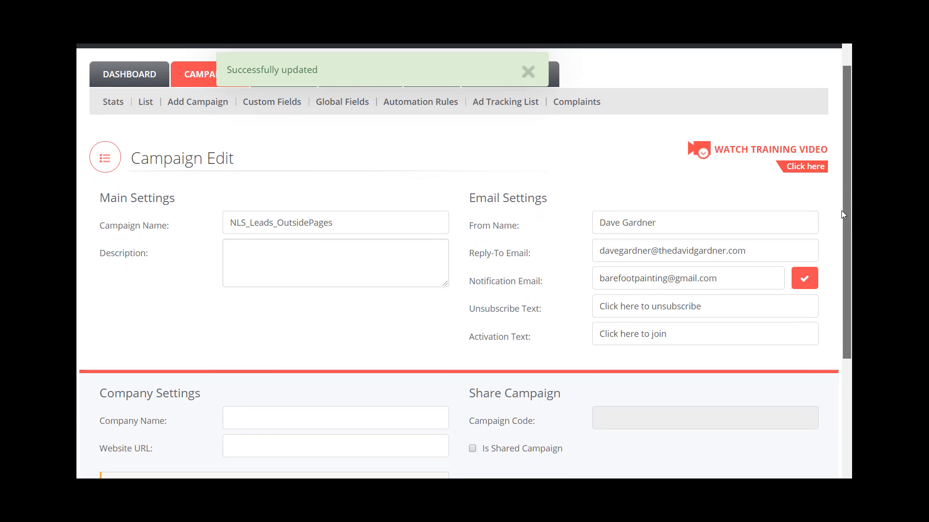
click(529, 74)
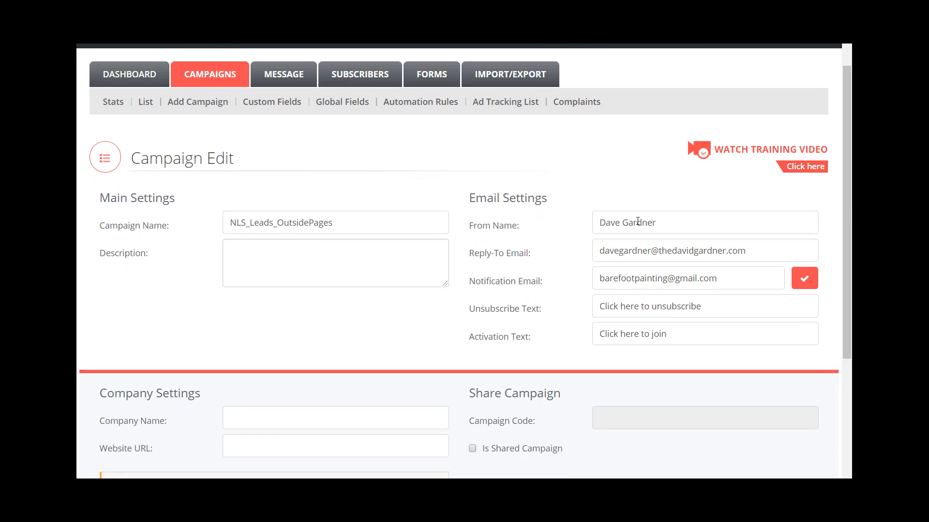